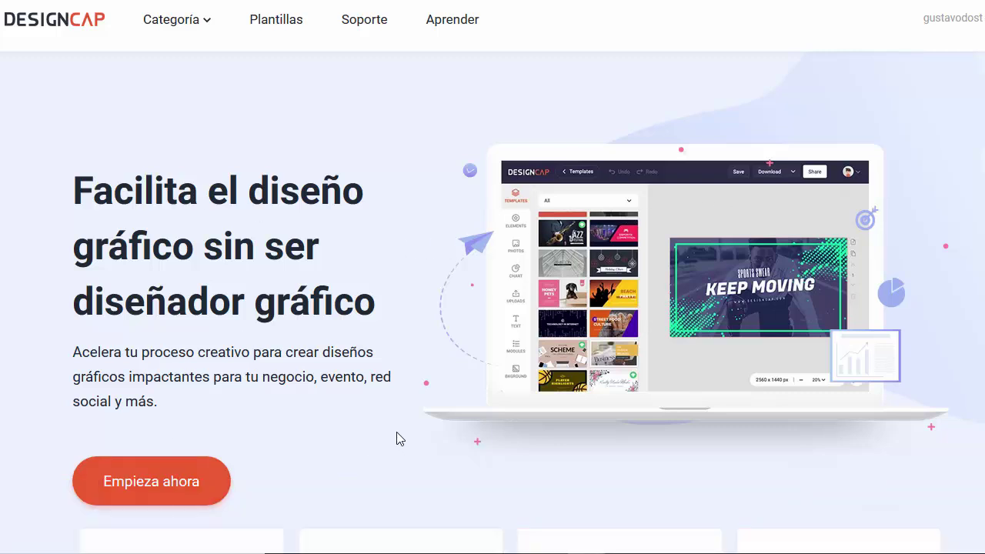
Step: Launch DesignCap and scroll the Nuevo diseño gallery to the Marketing formats
{"action": "left_click", "coordinate": [171, 485]}
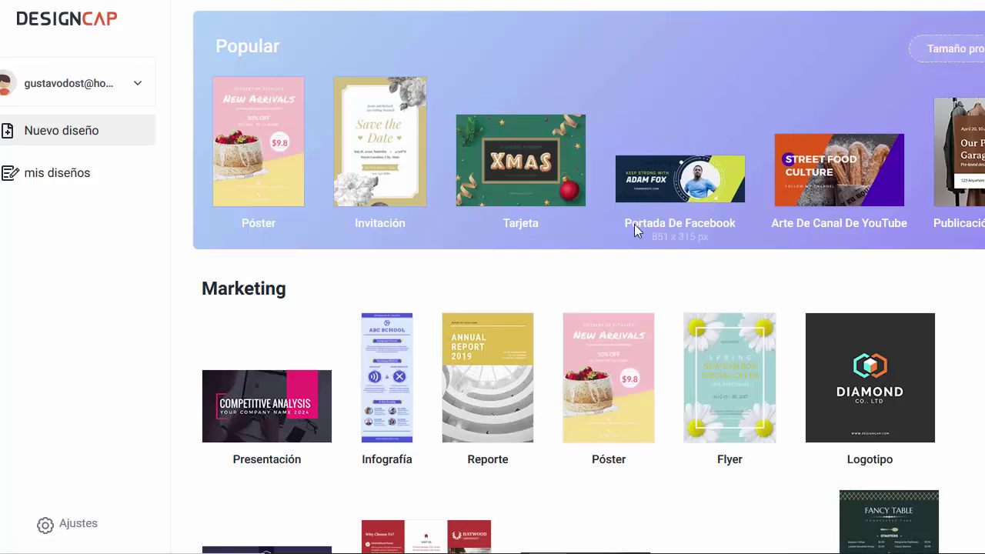
{"action": "scroll", "coordinate": [618, 260], "scroll_direction": "down", "scroll_amount": 1}
{"action": "scroll", "coordinate": [622, 261], "scroll_direction": "up", "scroll_amount": 1}
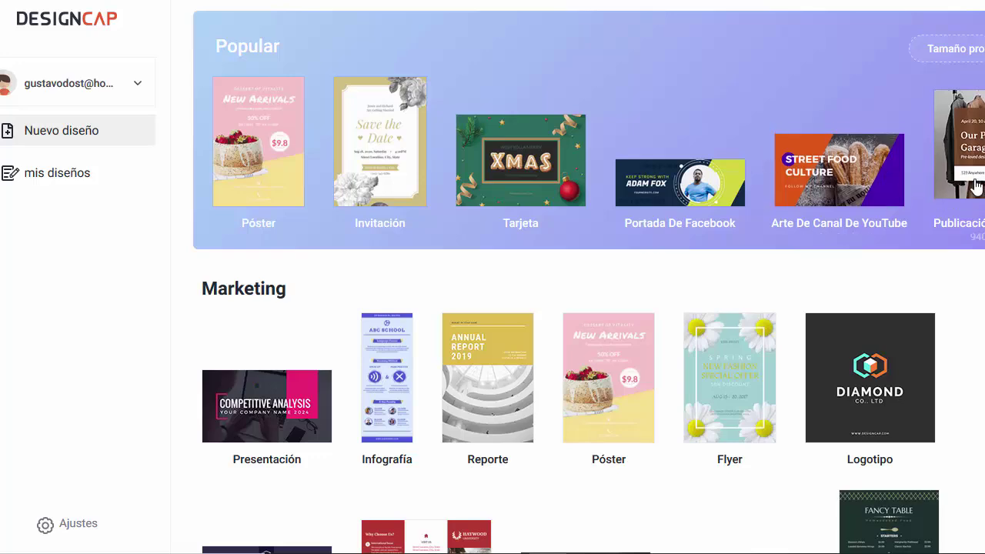
{"action": "scroll", "coordinate": [323, 223], "scroll_direction": "down", "scroll_amount": 2}
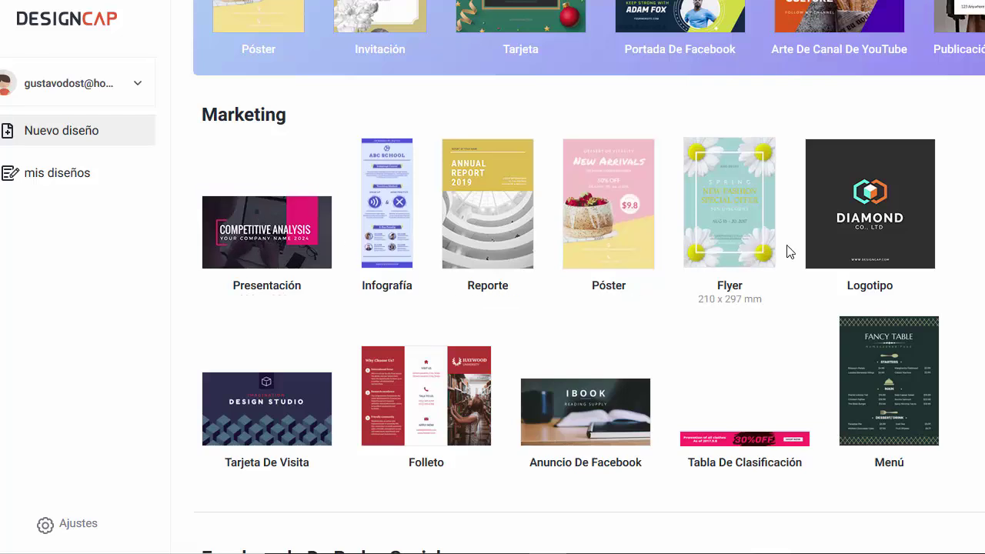
Step: Start a 500×500 px Logotipo design and browse its templates to find the Leopards one
{"action": "left_click", "coordinate": [855, 225]}
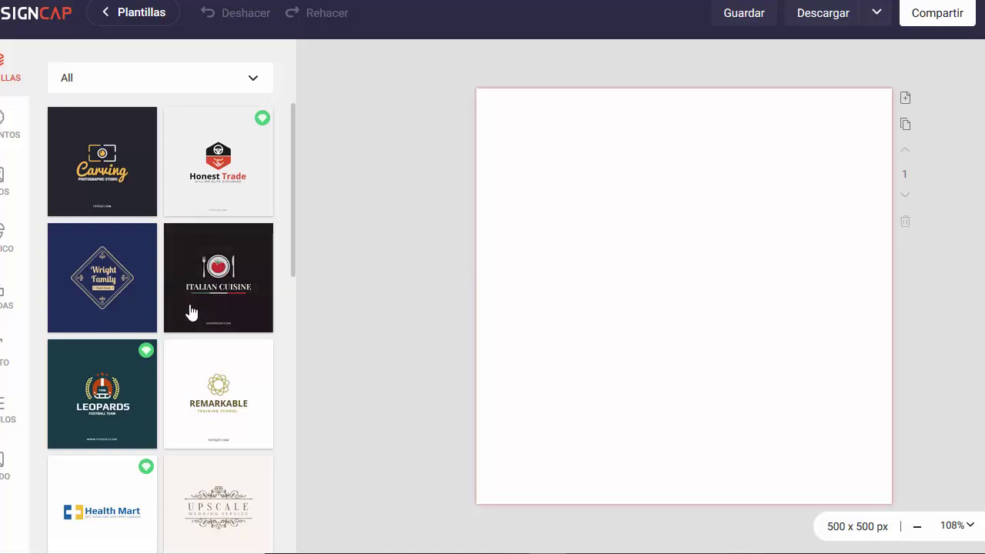
{"action": "scroll", "coordinate": [191, 311], "scroll_direction": "down", "scroll_amount": 4}
{"action": "scroll", "coordinate": [190, 312], "scroll_direction": "down", "scroll_amount": 3}
{"action": "scroll", "coordinate": [193, 317], "scroll_direction": "down", "scroll_amount": 2}
{"action": "scroll", "coordinate": [198, 323], "scroll_direction": "down", "scroll_amount": 1}
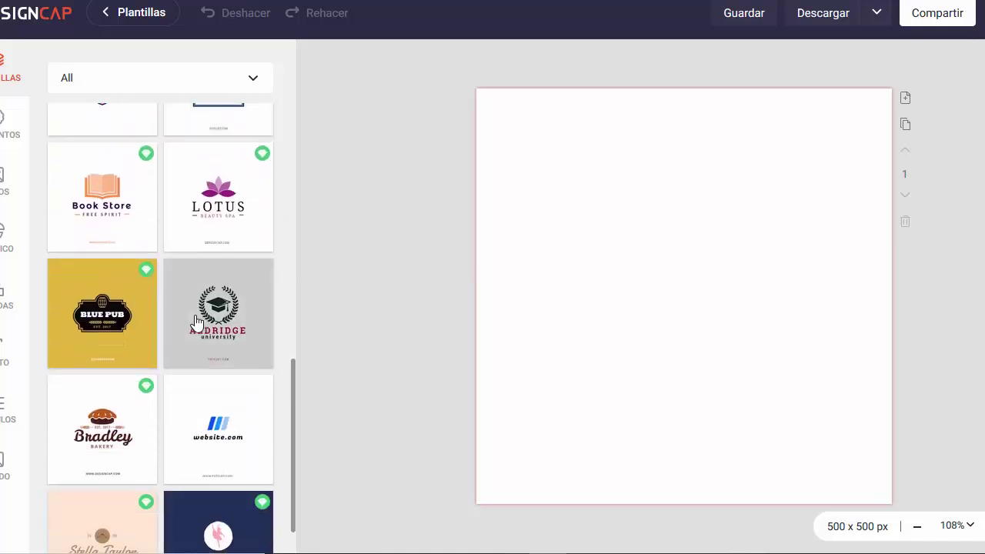
{"action": "scroll", "coordinate": [203, 312], "scroll_direction": "down", "scroll_amount": 2}
{"action": "scroll", "coordinate": [201, 304], "scroll_direction": "down", "scroll_amount": 1}
{"action": "scroll", "coordinate": [200, 301], "scroll_direction": "down", "scroll_amount": 3}
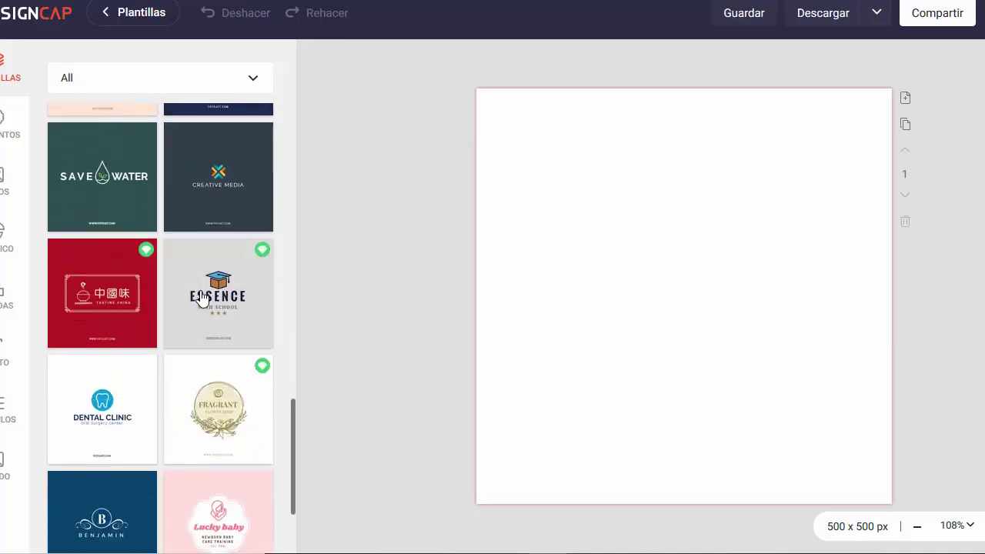
{"action": "scroll", "coordinate": [201, 298], "scroll_direction": "down", "scroll_amount": 1}
{"action": "scroll", "coordinate": [203, 297], "scroll_direction": "down", "scroll_amount": 2}
{"action": "scroll", "coordinate": [201, 296], "scroll_direction": "down", "scroll_amount": 3}
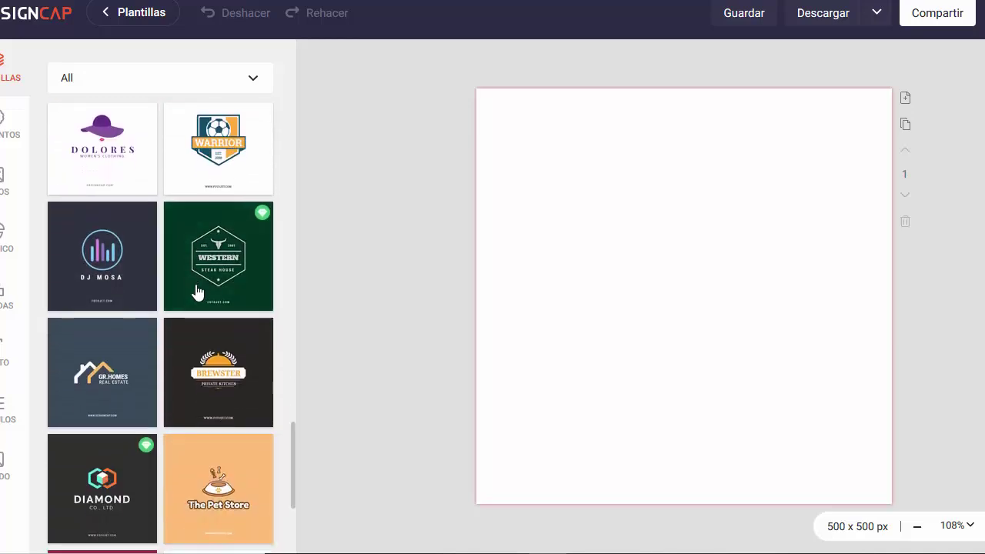
{"action": "scroll", "coordinate": [198, 297], "scroll_direction": "down", "scroll_amount": 2}
{"action": "scroll", "coordinate": [200, 298], "scroll_direction": "down", "scroll_amount": 3}
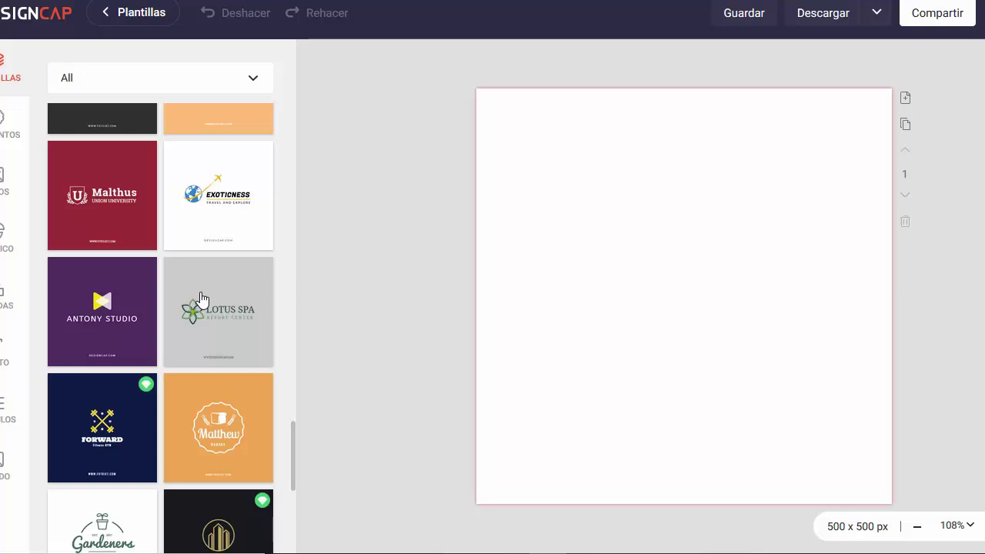
{"action": "scroll", "coordinate": [200, 298], "scroll_direction": "down", "scroll_amount": 1}
{"action": "scroll", "coordinate": [202, 300], "scroll_direction": "down", "scroll_amount": 3}
{"action": "scroll", "coordinate": [202, 298], "scroll_direction": "down", "scroll_amount": 2}
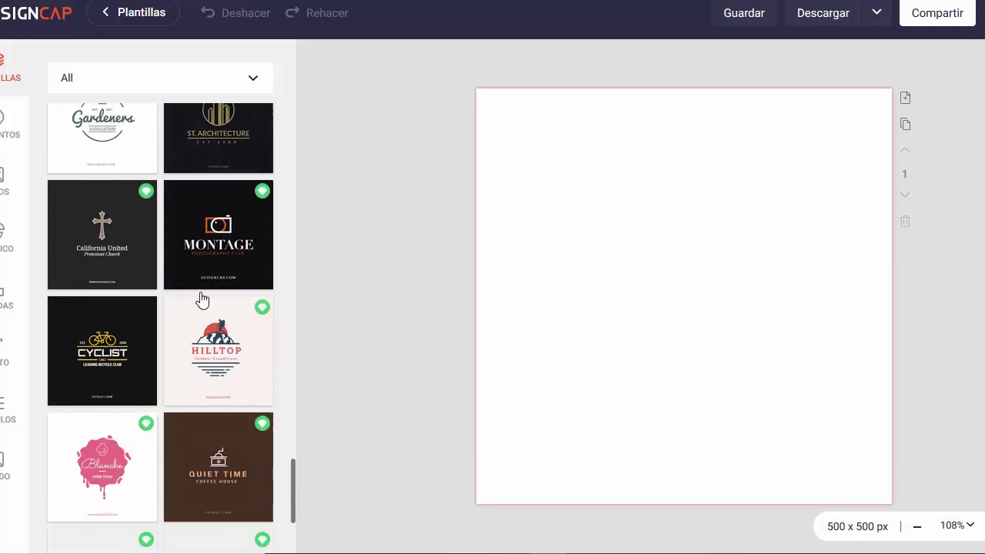
{"action": "scroll", "coordinate": [201, 298], "scroll_direction": "down", "scroll_amount": 1}
{"action": "scroll", "coordinate": [206, 295], "scroll_direction": "down", "scroll_amount": 1}
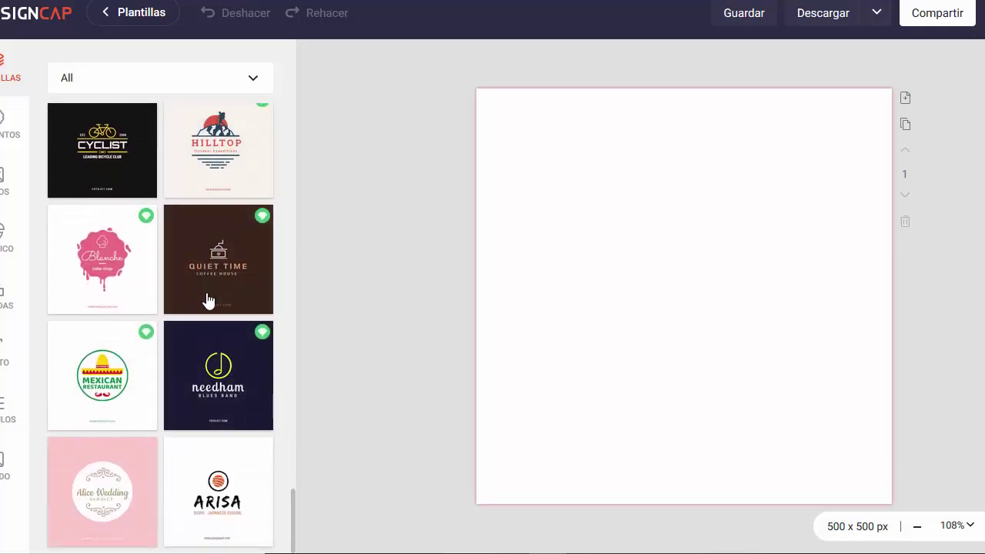
{"action": "scroll", "coordinate": [207, 294], "scroll_direction": "up", "scroll_amount": 2}
{"action": "scroll", "coordinate": [206, 297], "scroll_direction": "up", "scroll_amount": 3}
{"action": "scroll", "coordinate": [207, 300], "scroll_direction": "up", "scroll_amount": 3}
{"action": "scroll", "coordinate": [185, 285], "scroll_direction": "up", "scroll_amount": 2}
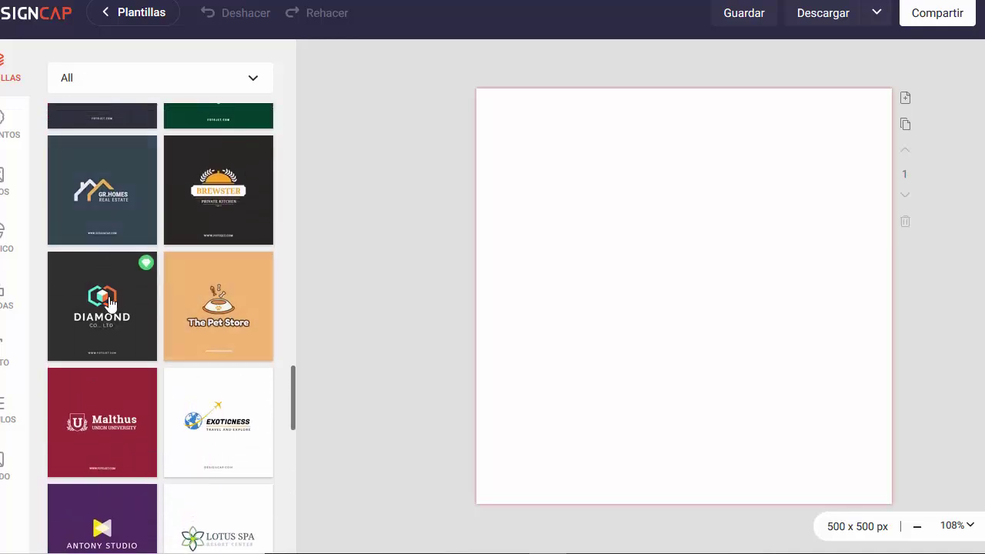
{"action": "scroll", "coordinate": [154, 269], "scroll_direction": "up", "scroll_amount": 2}
{"action": "scroll", "coordinate": [160, 300], "scroll_direction": "up", "scroll_amount": 3}
{"action": "scroll", "coordinate": [158, 296], "scroll_direction": "up", "scroll_amount": 3}
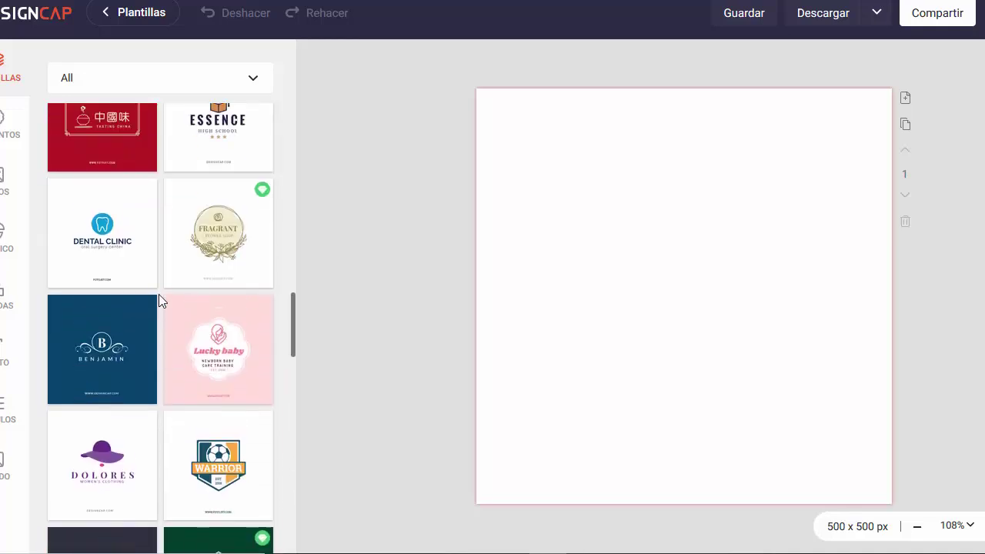
{"action": "scroll", "coordinate": [158, 294], "scroll_direction": "up", "scroll_amount": 3}
{"action": "scroll", "coordinate": [158, 294], "scroll_direction": "up", "scroll_amount": 2}
{"action": "scroll", "coordinate": [158, 292], "scroll_direction": "up", "scroll_amount": 2}
{"action": "scroll", "coordinate": [158, 290], "scroll_direction": "up", "scroll_amount": 3}
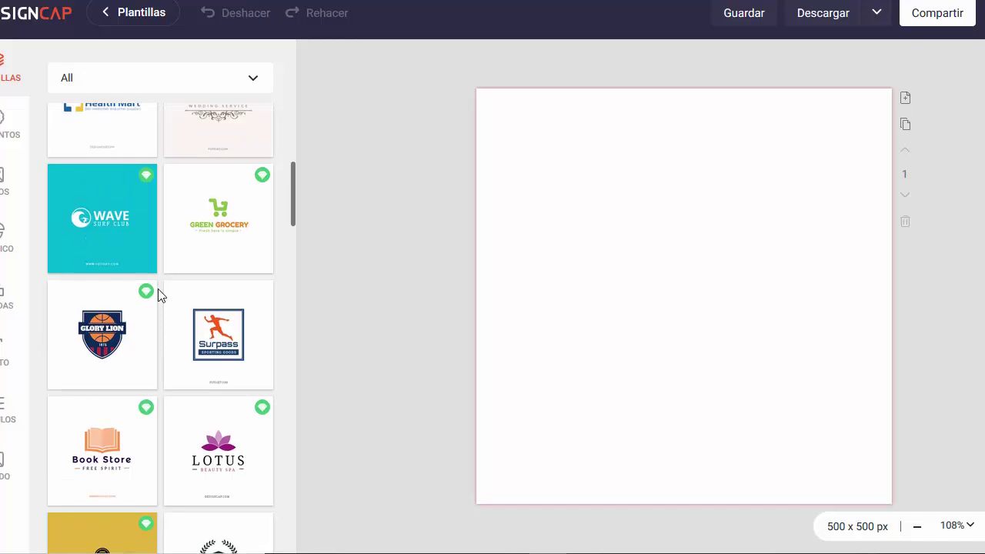
{"action": "scroll", "coordinate": [158, 288], "scroll_direction": "up", "scroll_amount": 2}
{"action": "scroll", "coordinate": [160, 291], "scroll_direction": "up", "scroll_amount": 1}
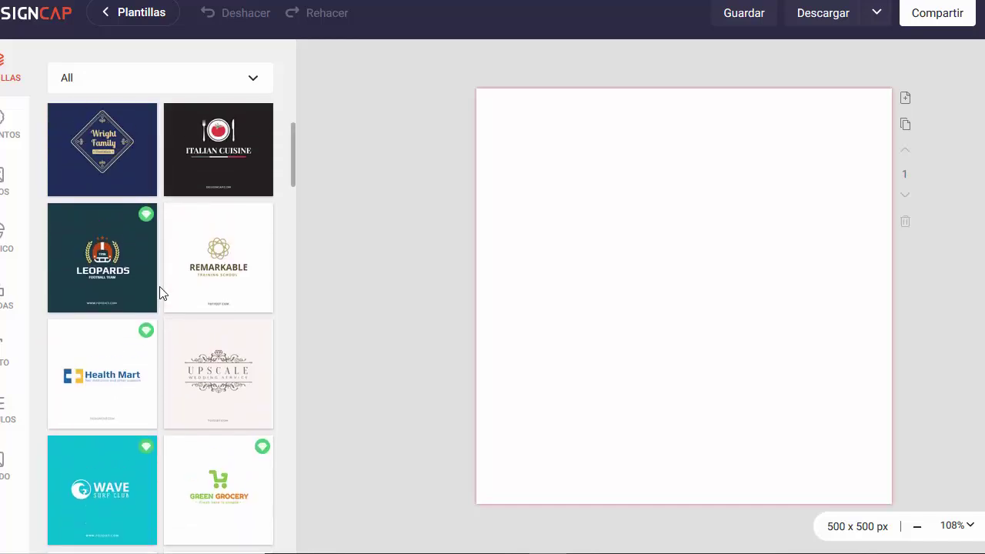
{"action": "scroll", "coordinate": [163, 291], "scroll_direction": "up", "scroll_amount": 2}
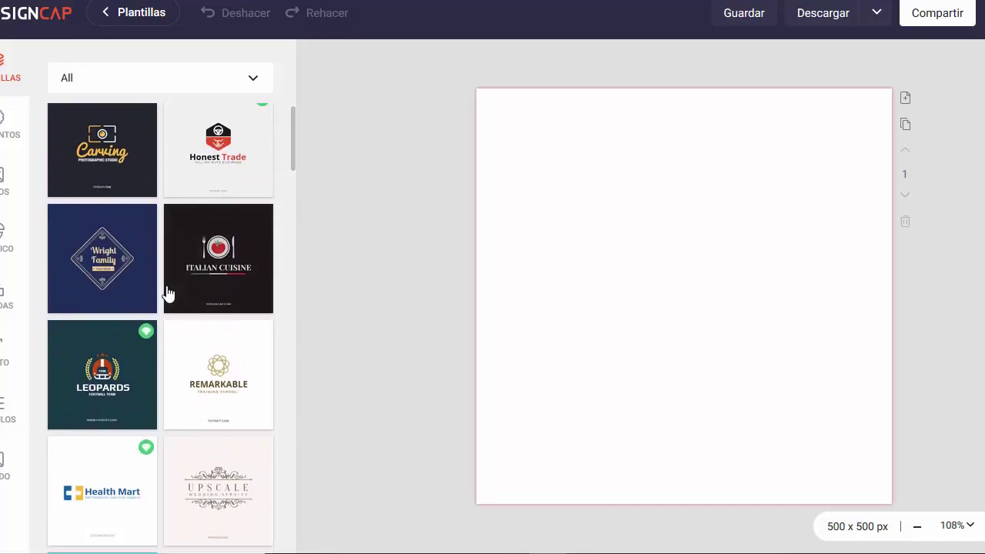
{"action": "scroll", "coordinate": [167, 292], "scroll_direction": "down", "scroll_amount": 2}
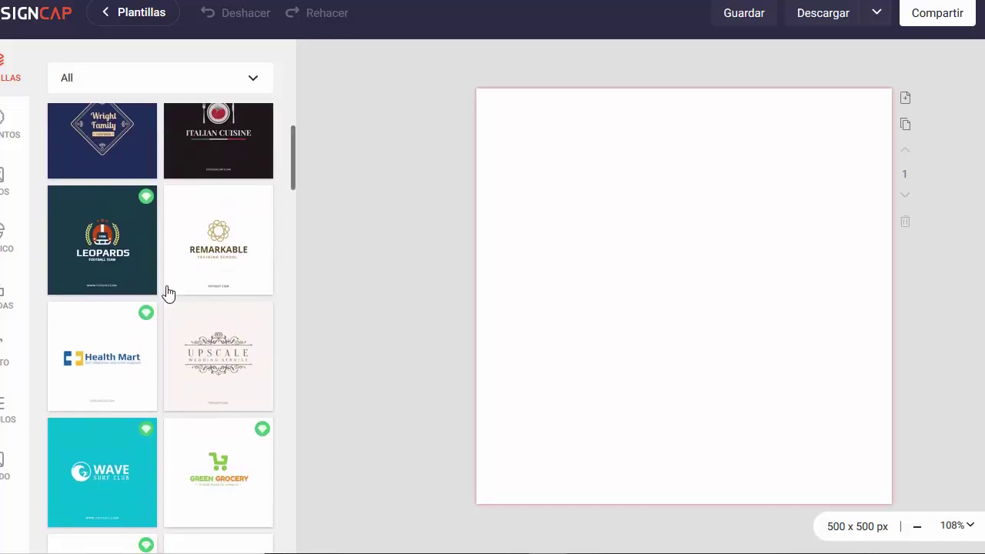
Step: Apply the Leopards football template and replace its LEOPARDS headline with 'Crear Activos'
{"action": "left_click", "coordinate": [131, 257]}
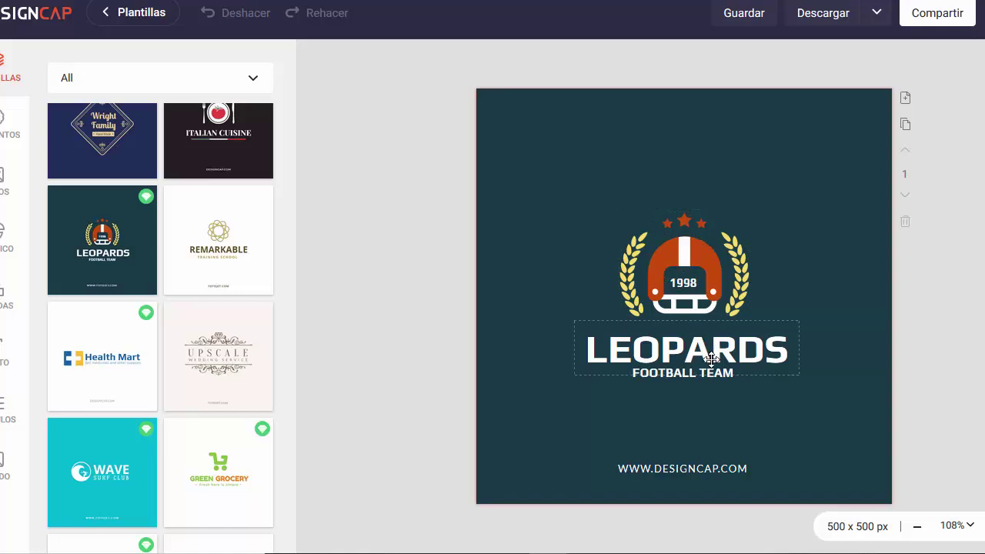
{"action": "left_click", "coordinate": [767, 352]}
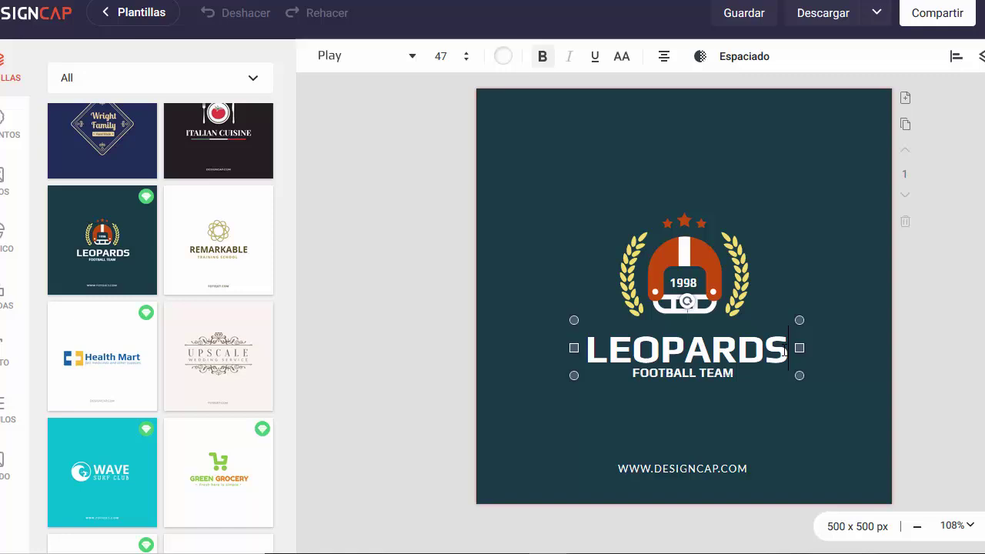
{"action": "key", "text": "BackSpace"}
{"action": "key", "text": "BackSpace"}
{"action": "key", "text": "BackSpace"}
{"action": "key", "text": "BackSpace"}
{"action": "key", "text": "BackSpace"}
{"action": "key", "text": "BackSpace"}
{"action": "key", "text": "BackSpace"}
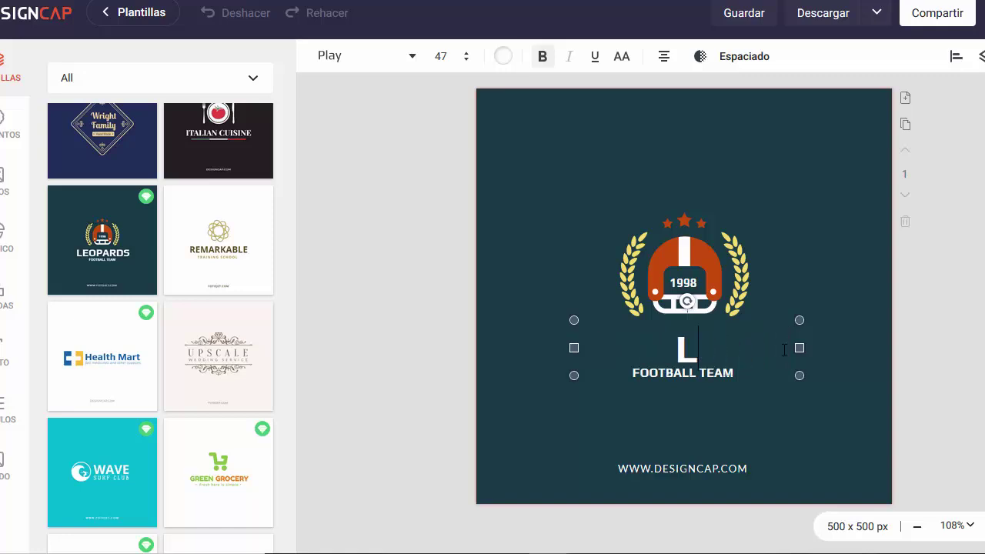
{"action": "key", "text": "BackSpace"}
{"action": "type", "text": "Crear"}
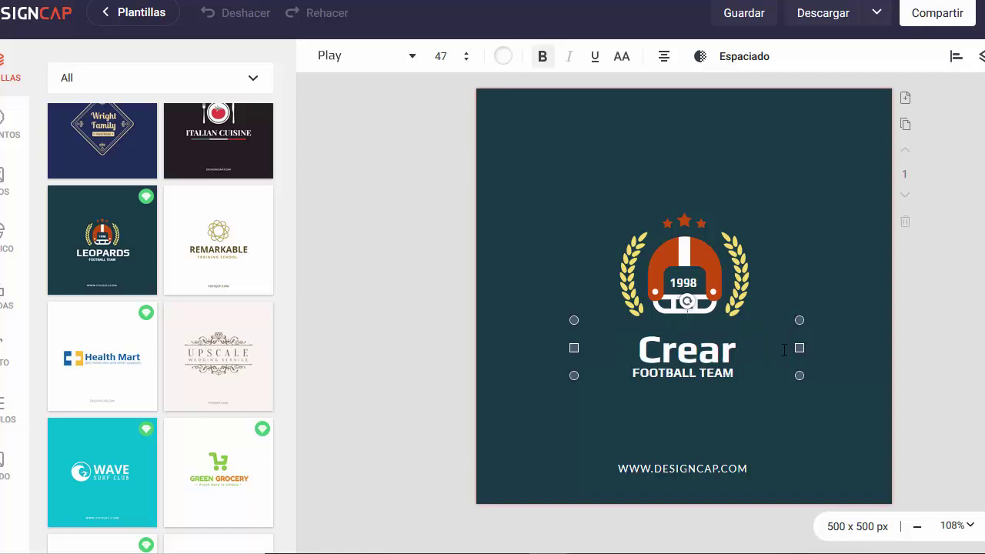
{"action": "type", "text": " Act"}
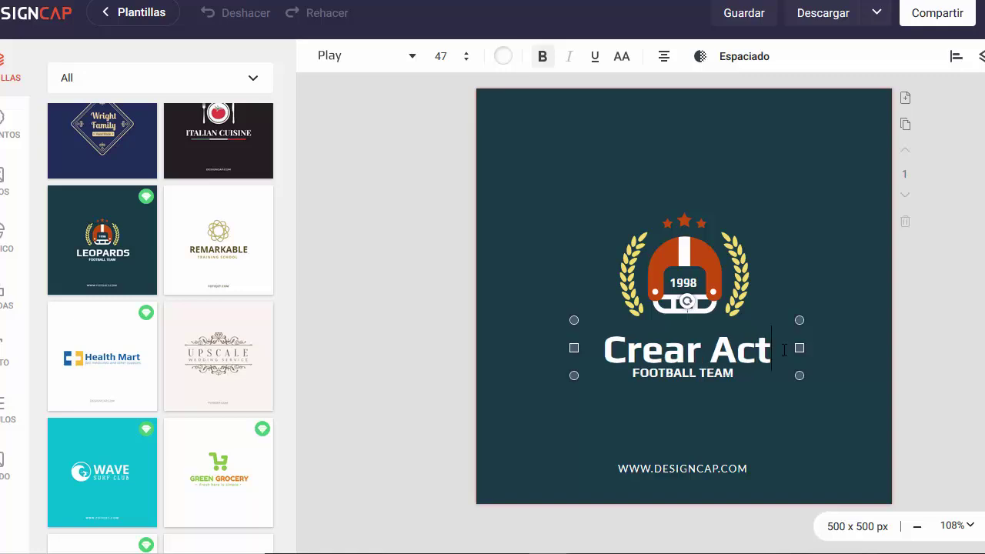
{"action": "type", "text": "ivos"}
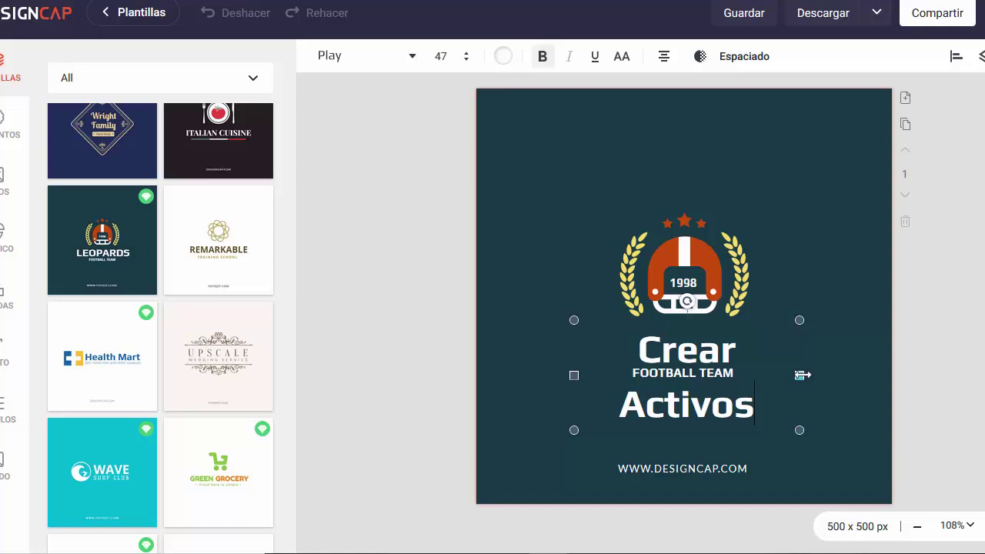
Step: Widen the headline box on both sides so 'Crear Activos' fits on one line
{"action": "left_click_drag", "start_coordinate": [803, 375], "coordinate": [820, 374]}
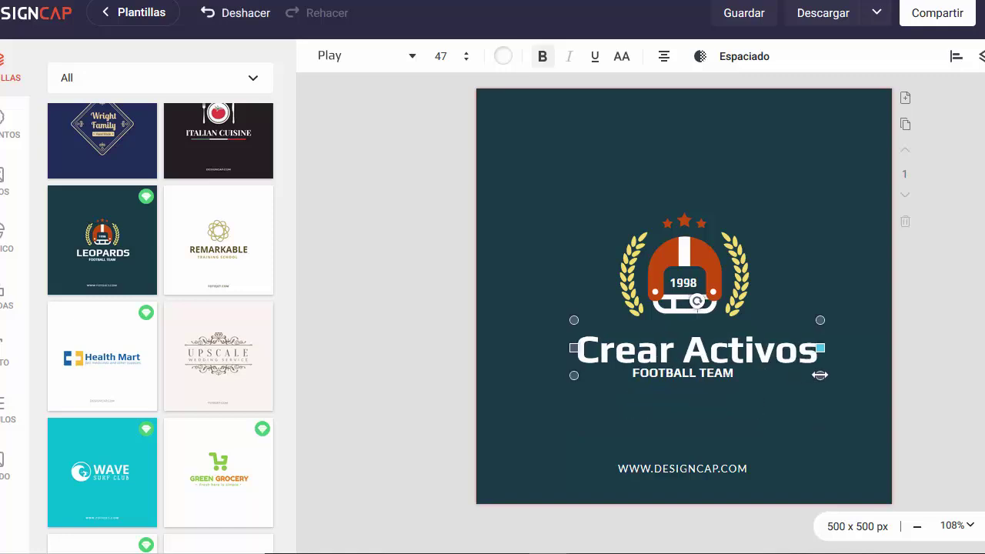
{"action": "mouse_move", "coordinate": [569, 343]}
{"action": "left_mouse_down"}
{"action": "mouse_move", "coordinate": [550, 346]}
{"action": "mouse_move", "coordinate": [599, 352]}
{"action": "left_mouse_up"}
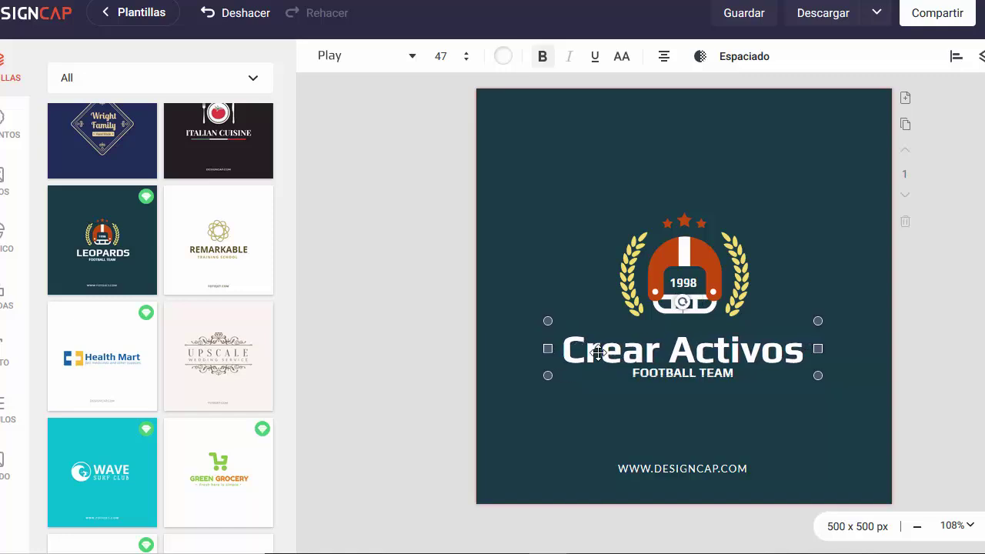
{"action": "left_click", "coordinate": [626, 406]}
{"action": "left_click", "coordinate": [701, 271]}
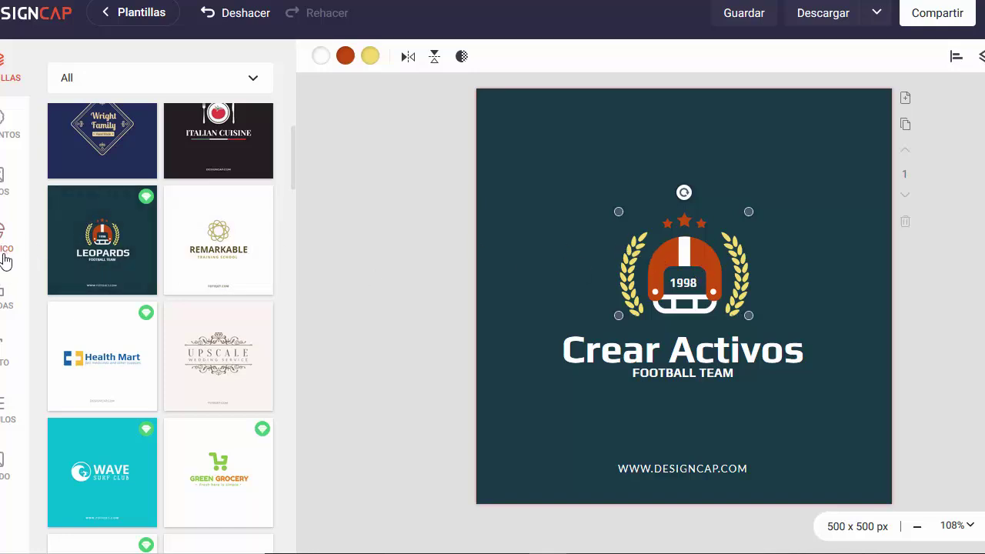
Step: Browse the chart elements and stock photo categories in the side panel
{"action": "left_click", "coordinate": [3, 251]}
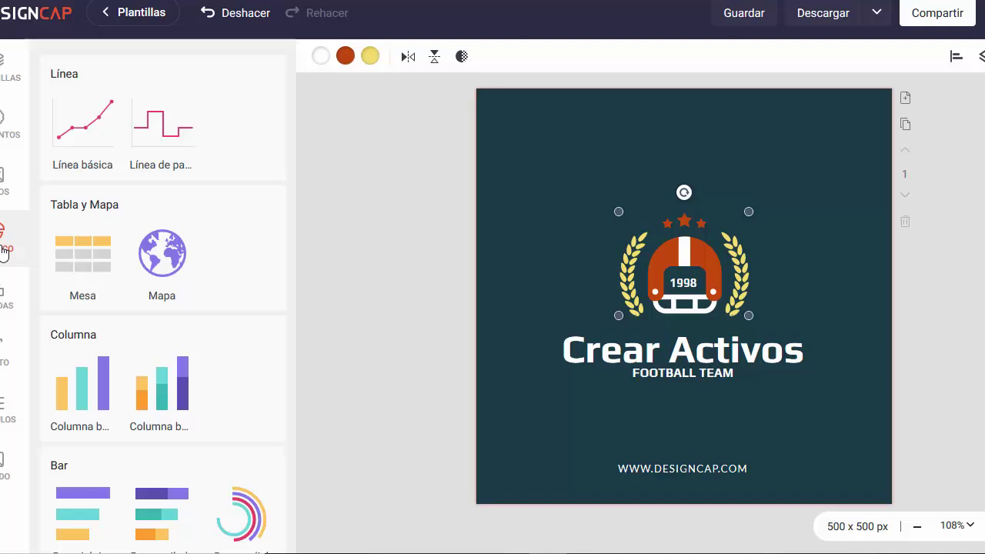
{"action": "scroll", "coordinate": [238, 252], "scroll_direction": "down", "scroll_amount": 2}
{"action": "scroll", "coordinate": [237, 252], "scroll_direction": "down", "scroll_amount": 2}
{"action": "scroll", "coordinate": [238, 254], "scroll_direction": "down", "scroll_amount": 1}
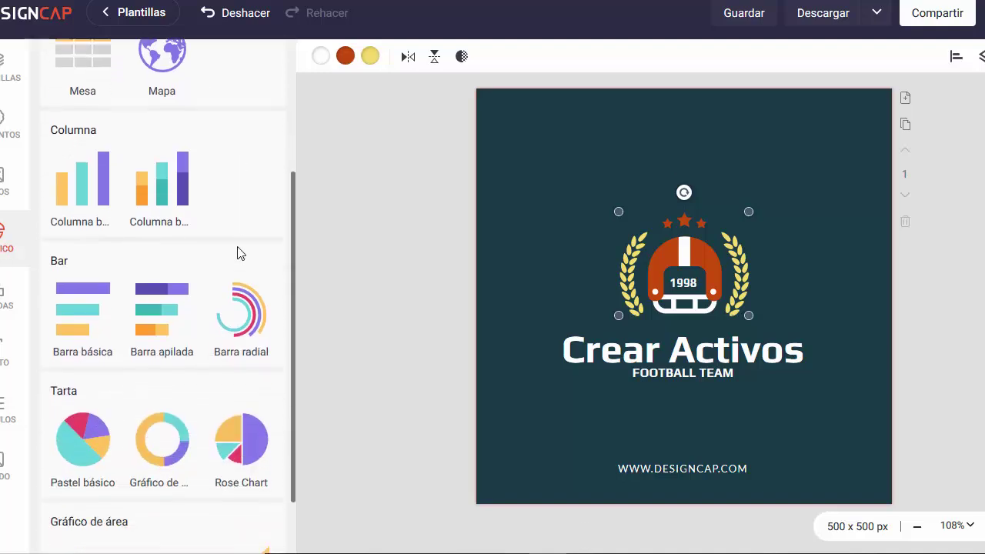
{"action": "scroll", "coordinate": [223, 256], "scroll_direction": "up", "scroll_amount": 2}
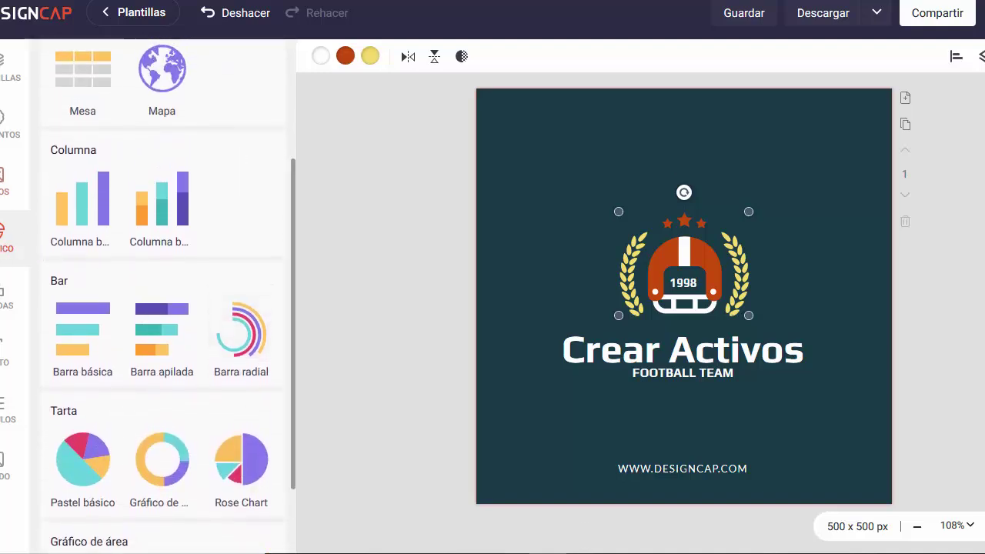
{"action": "left_click", "coordinate": [3, 181]}
{"action": "scroll", "coordinate": [177, 254], "scroll_direction": "down", "scroll_amount": 2}
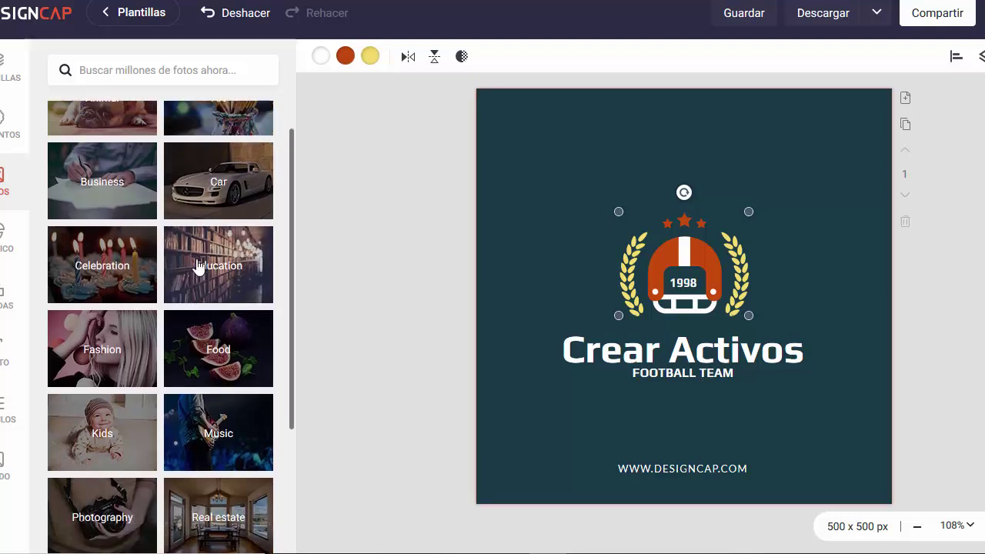
{"action": "scroll", "coordinate": [195, 272], "scroll_direction": "up", "scroll_amount": 2}
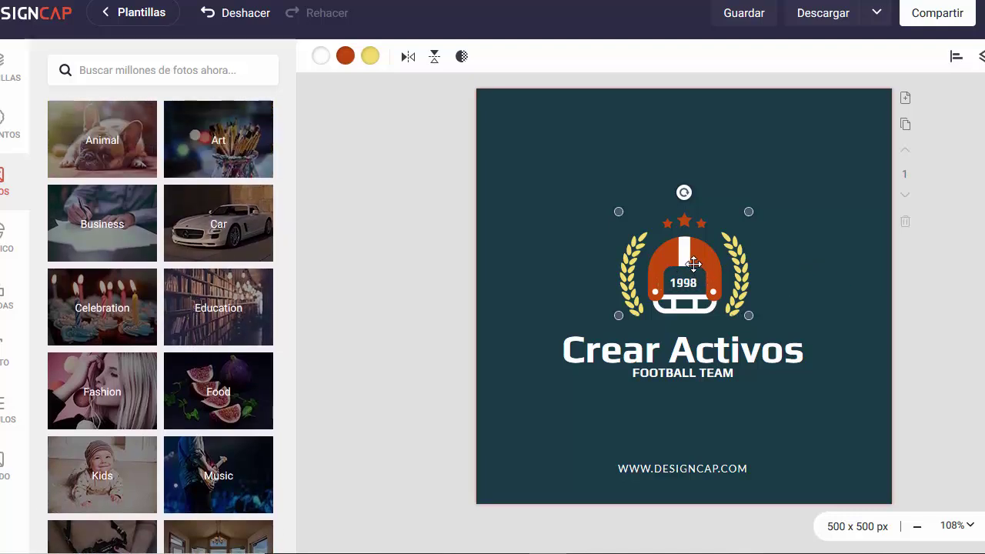
Step: Make the Crear Activos headline text red
{"action": "left_click", "coordinate": [679, 348]}
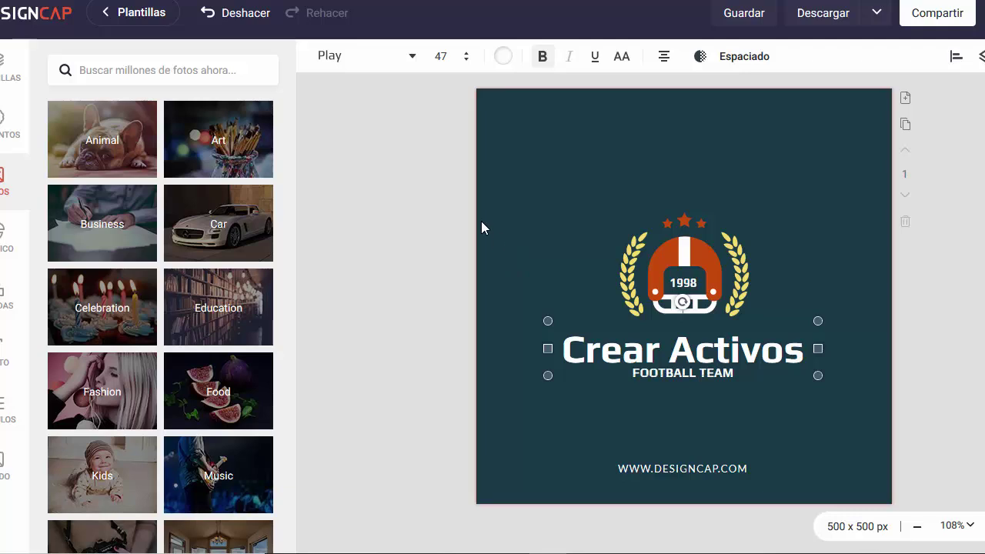
{"action": "left_click", "coordinate": [502, 56]}
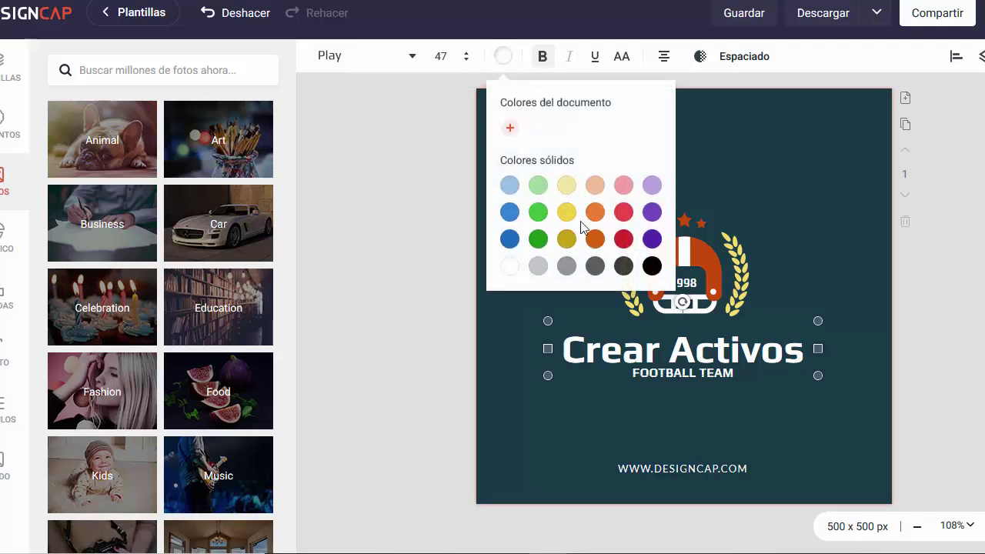
{"action": "left_click", "coordinate": [626, 216]}
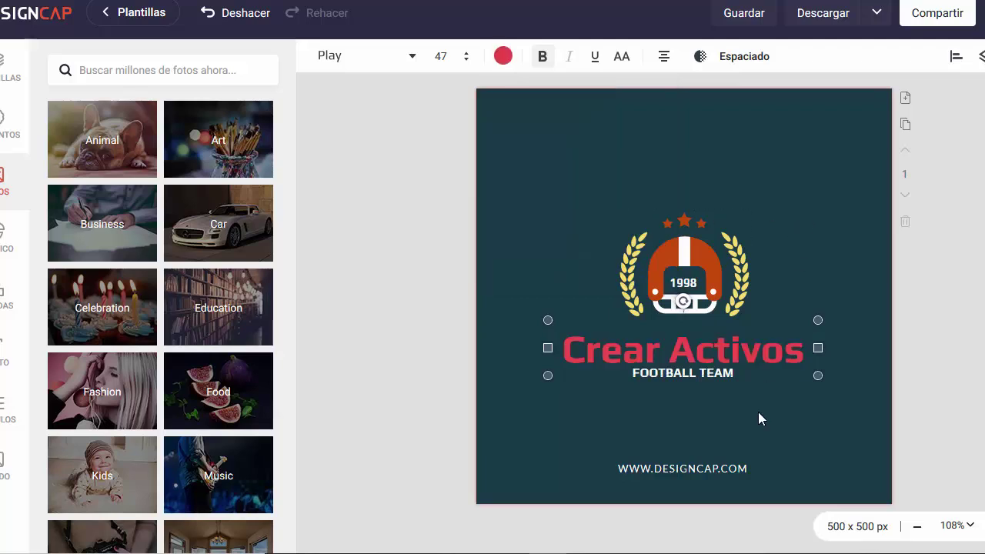
{"action": "left_click", "coordinate": [716, 469]}
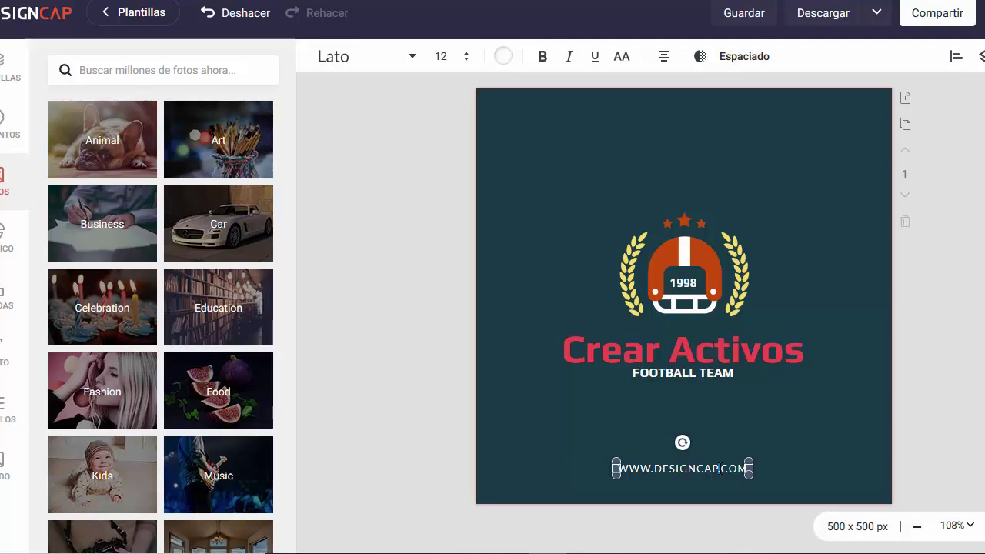
{"action": "left_click", "coordinate": [719, 468]}
{"action": "key", "text": "BackSpace"}
{"action": "key", "text": "BackSpace"}
{"action": "key", "text": "BackSpace"}
{"action": "key", "text": "BackSpace"}
{"action": "key", "text": "BackSpace"}
{"action": "key", "text": "BackSpace"}
{"action": "key", "text": "BackSpace"}
{"action": "key", "text": "BackSpace"}
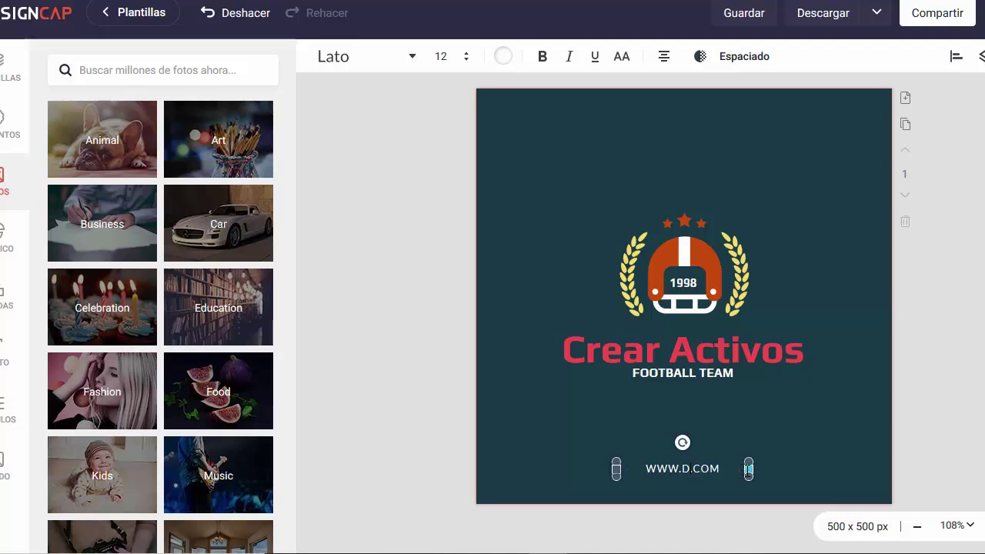
{"action": "key", "text": "BackSpace"}
{"action": "type", "text": "CrearA"}
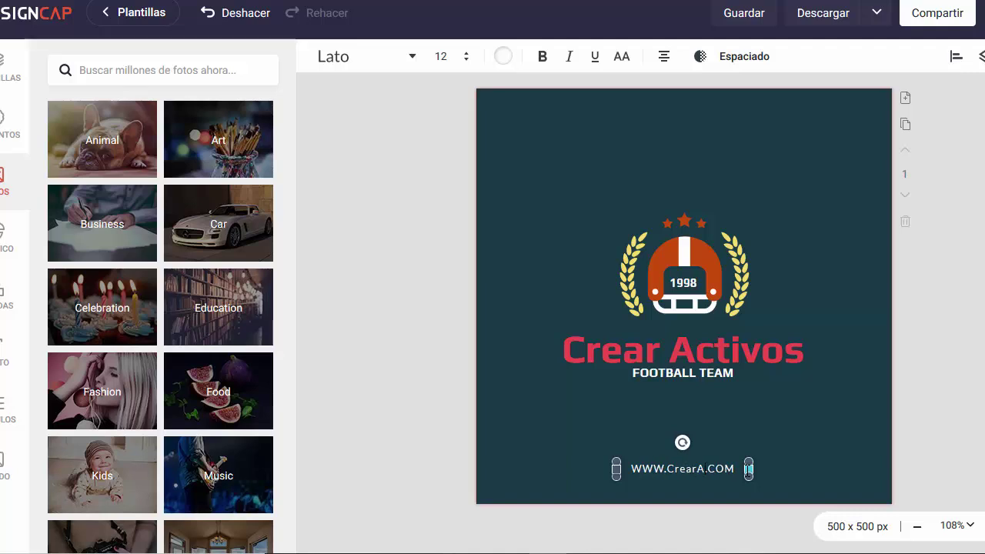
{"action": "type", "text": "ctivos"}
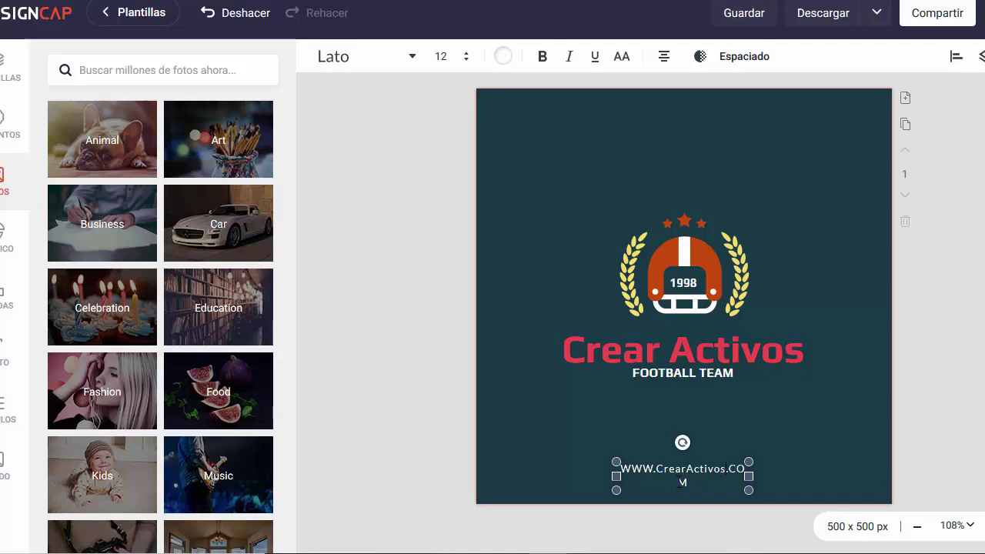
{"action": "left_click_drag", "start_coordinate": [748, 476], "coordinate": [754, 477]}
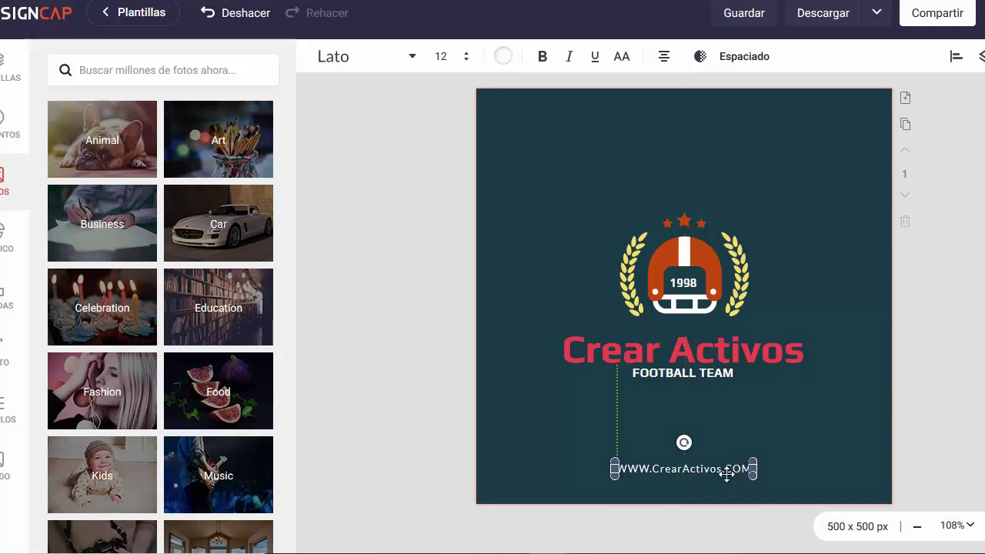
{"action": "left_click_drag", "start_coordinate": [729, 474], "coordinate": [723, 474]}
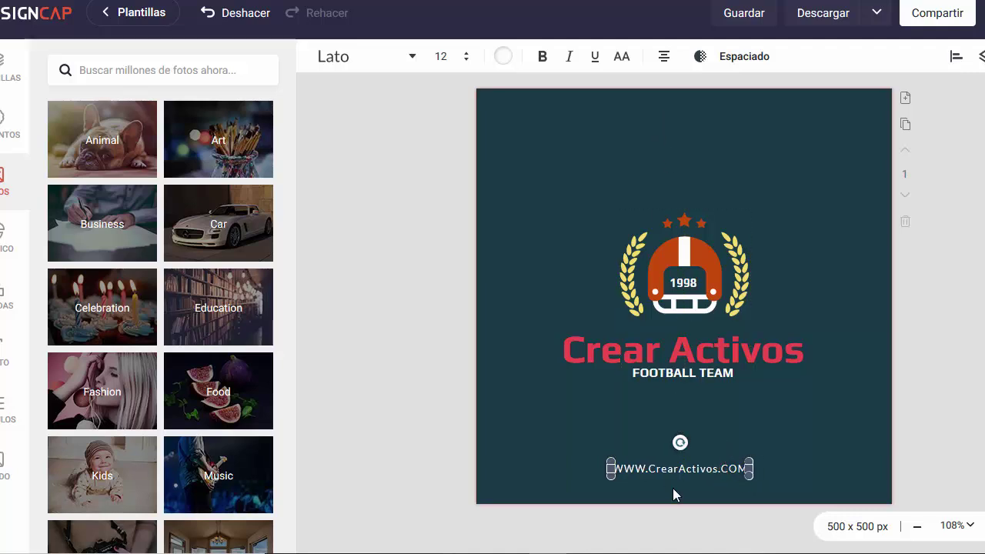